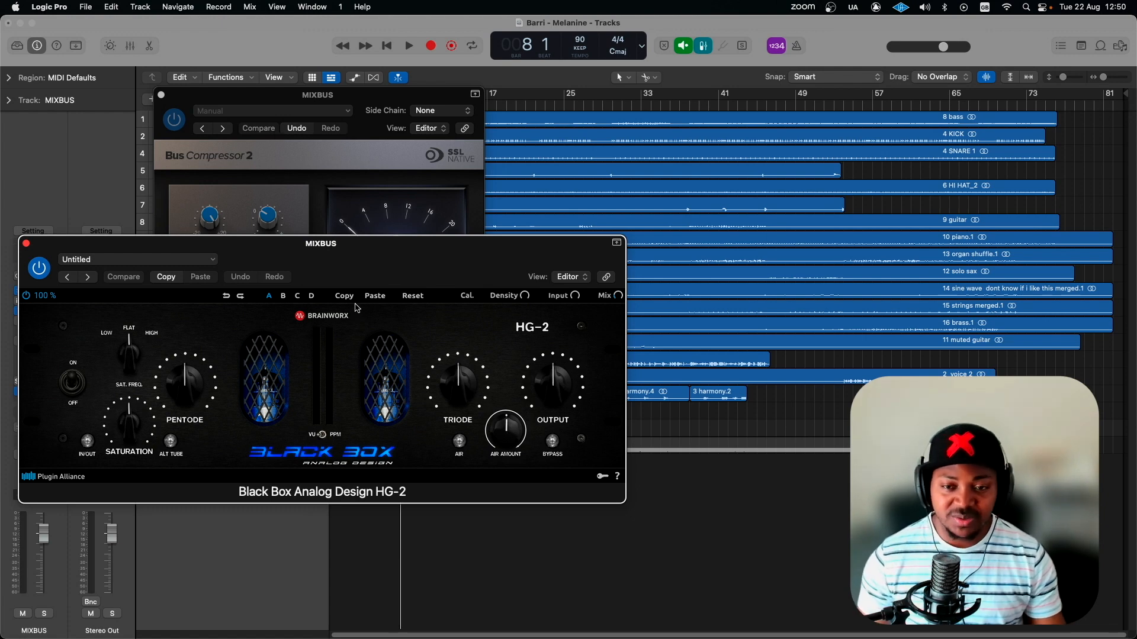
# Rearrange the SSL Native Bus Compressor 2 and Black Box HG-2 windows to inspect both, and close the HG-2 window
pyautogui.moveTo(349, 269); pyautogui.dragTo(360, 295)
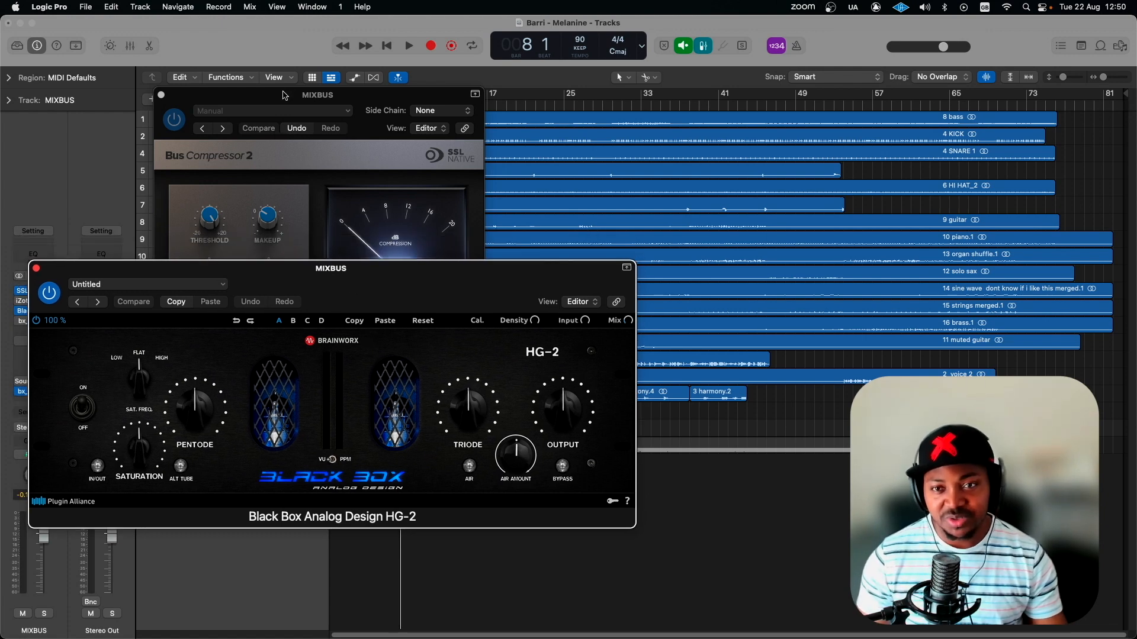
pyautogui.moveTo(285, 95); pyautogui.dragTo(281, 103)
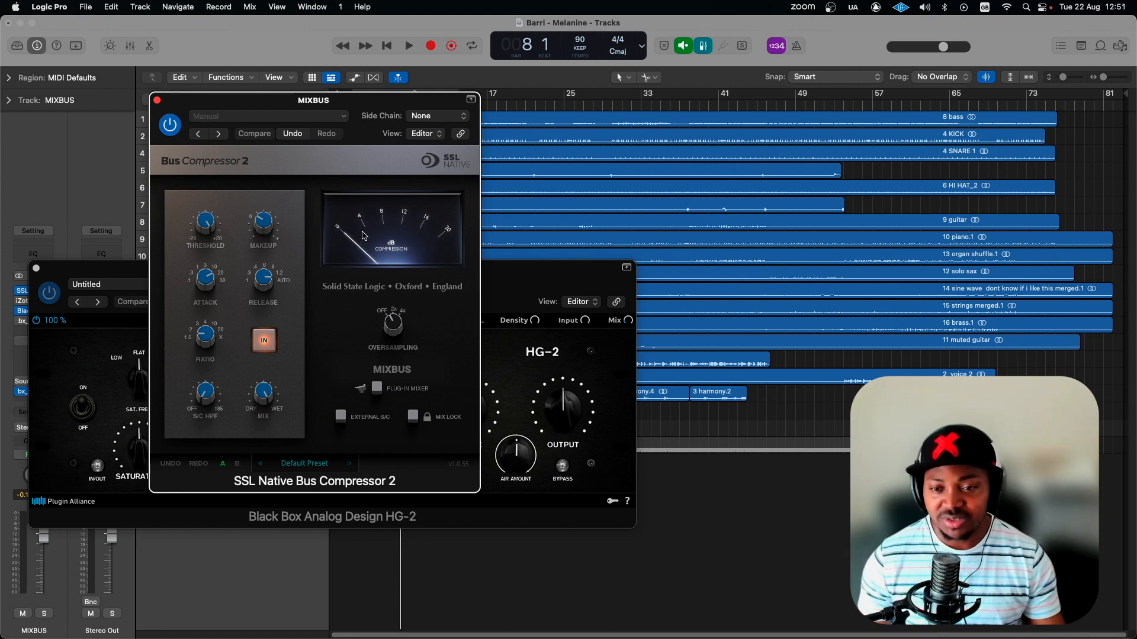
pyautogui.moveTo(144, 259); pyautogui.dragTo(143, 242)
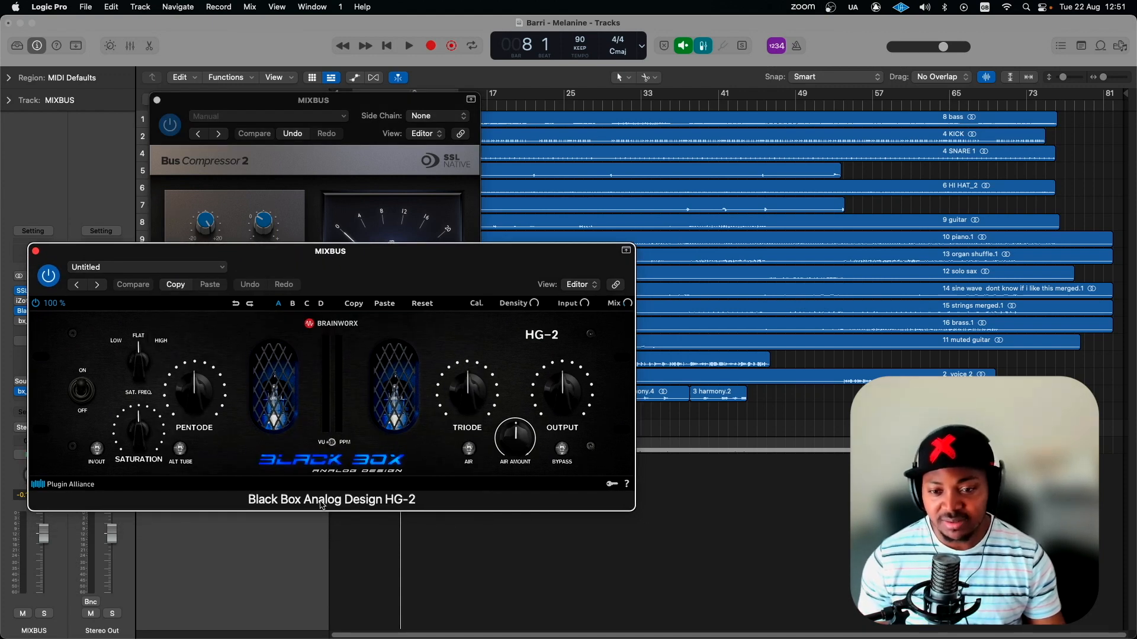
pyautogui.moveTo(628, 304)
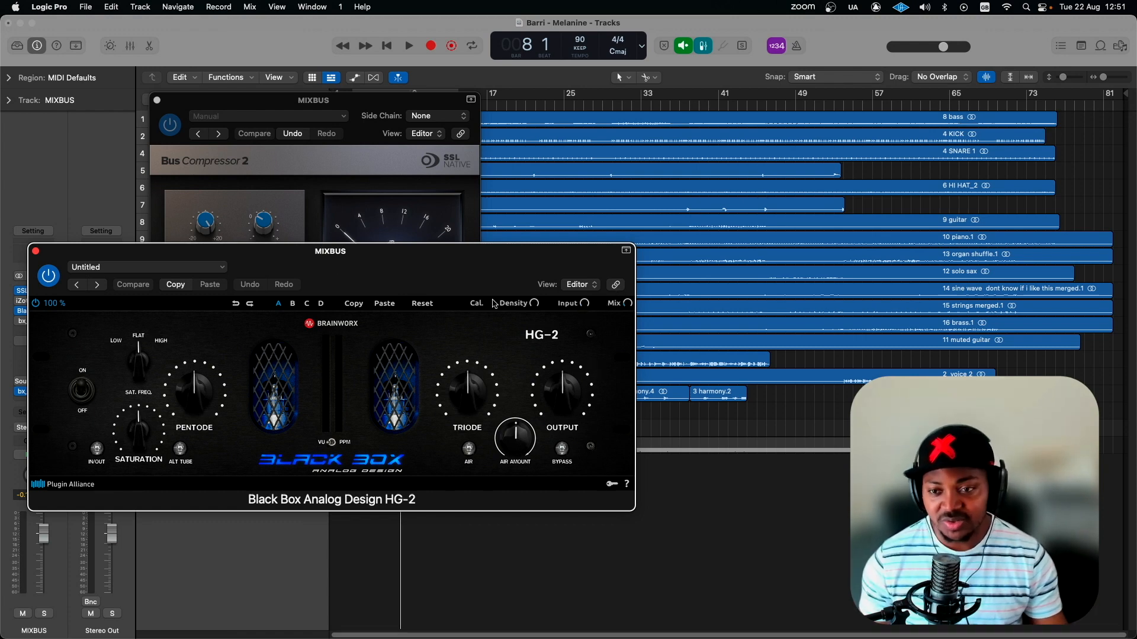
pyautogui.click(34, 312)
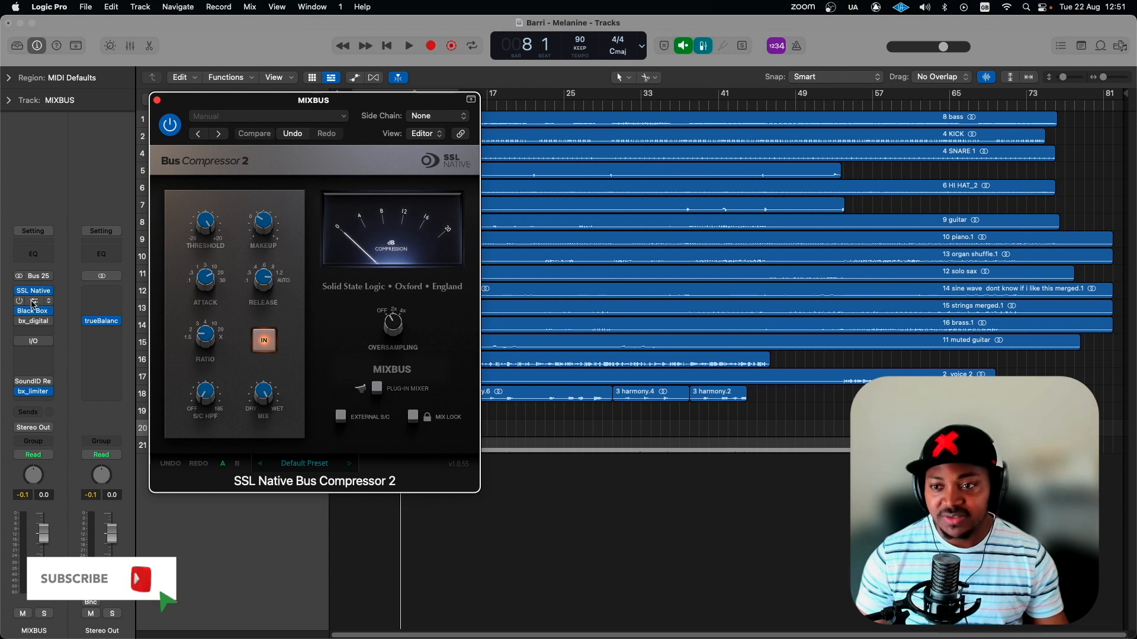
# Open iZotope Ozone 5 on the MIXBUS channel and inspect its low dynamics band and equalizer settings
pyautogui.click(33, 302)
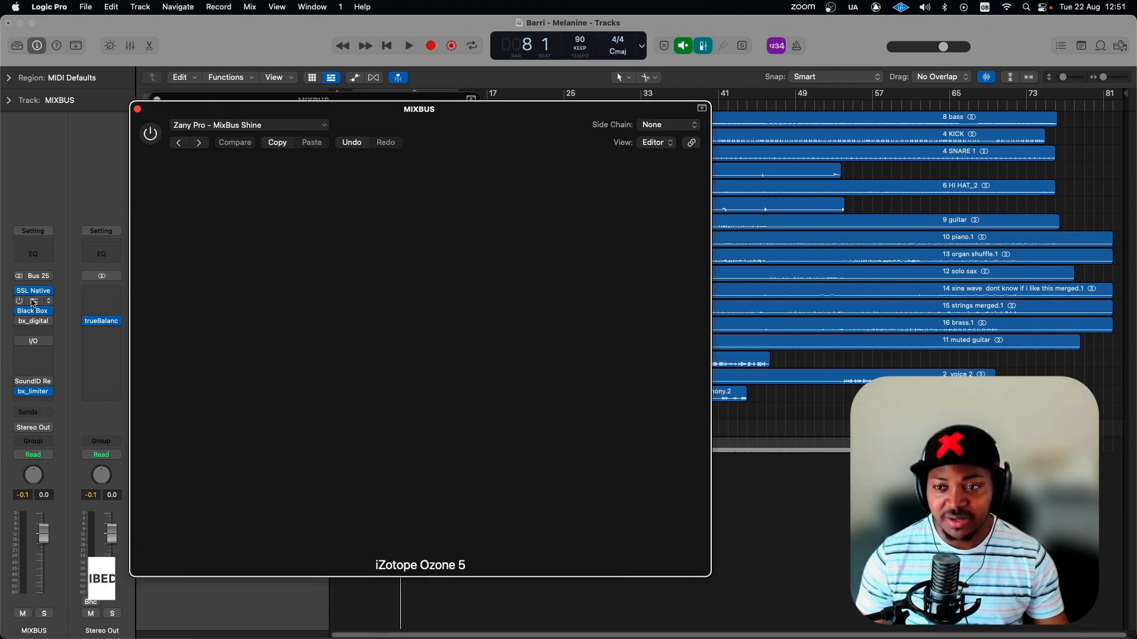
pyautogui.click(34, 301)
pyautogui.click(34, 302)
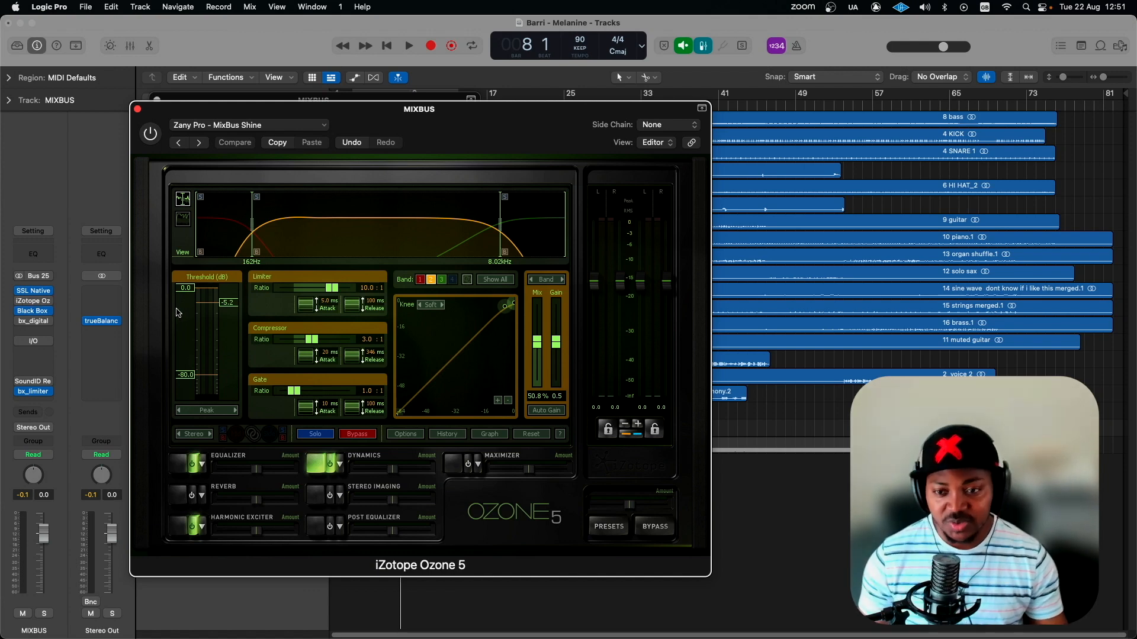
pyautogui.click(219, 243)
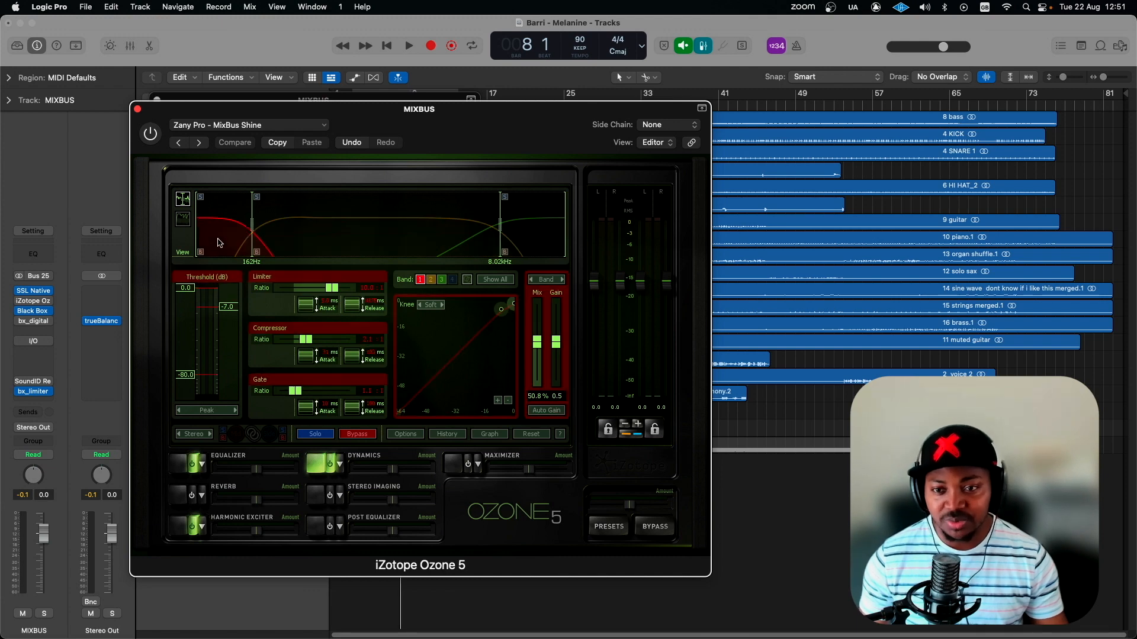
pyautogui.click(181, 464)
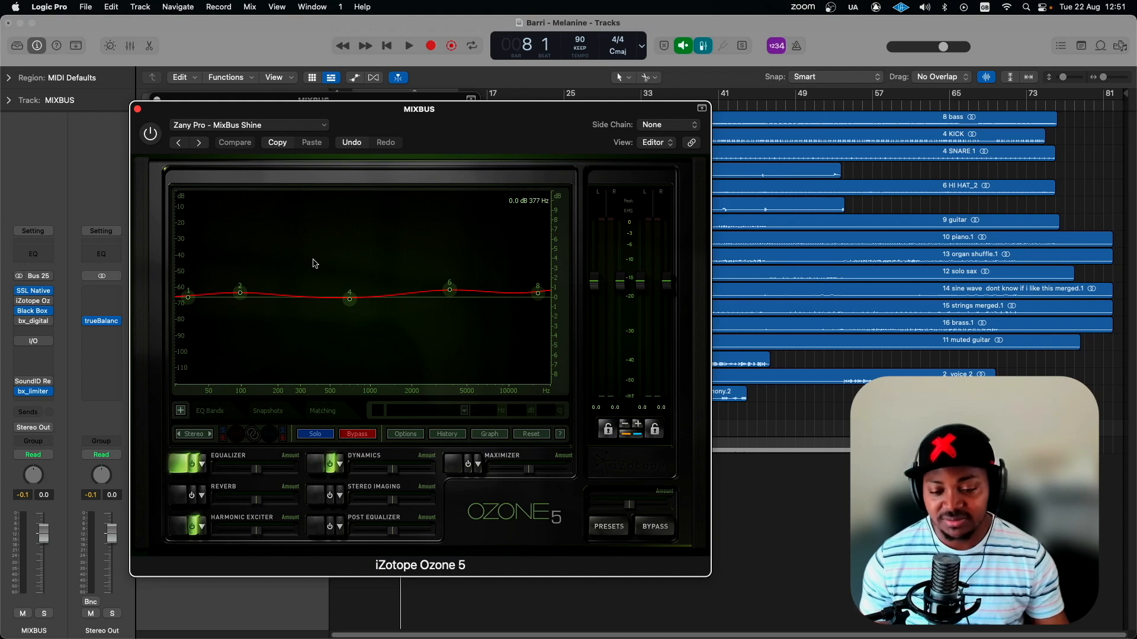
# Enable Ozone 5, review its harmonic exciter and the dynamics bands up to the high band, and close the plug-in
pyautogui.click(152, 134)
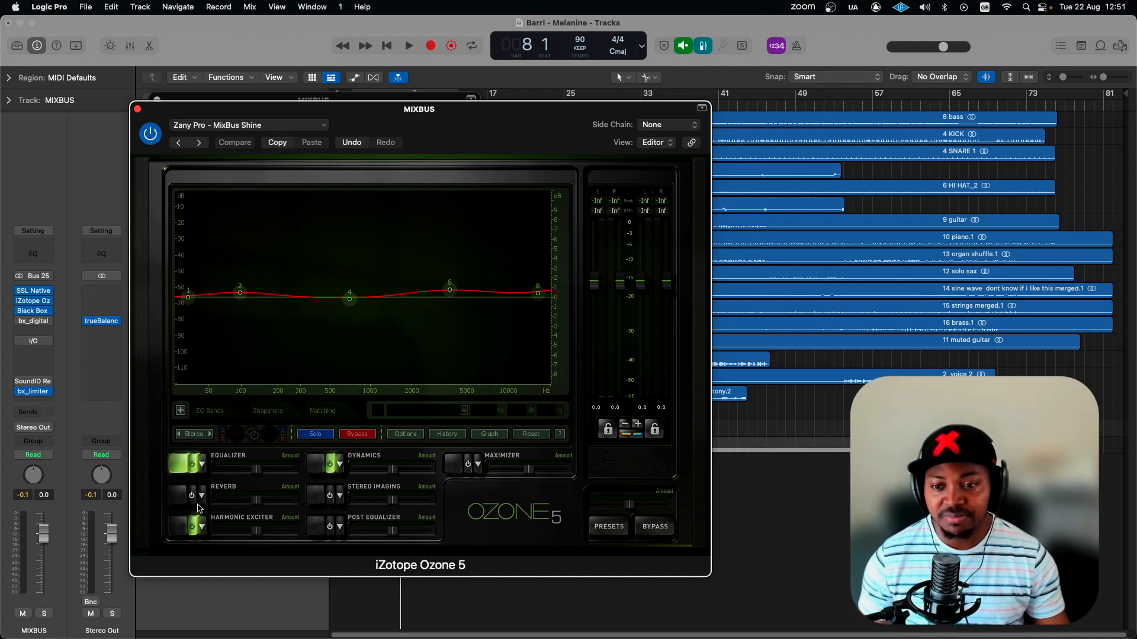
pyautogui.click(177, 525)
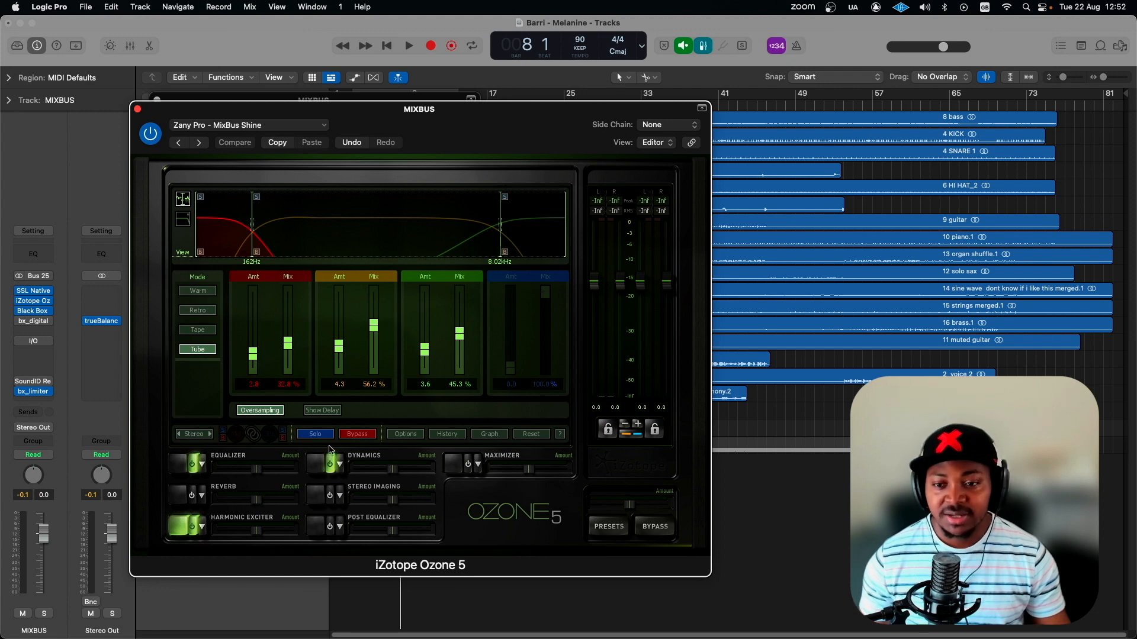
pyautogui.click(320, 463)
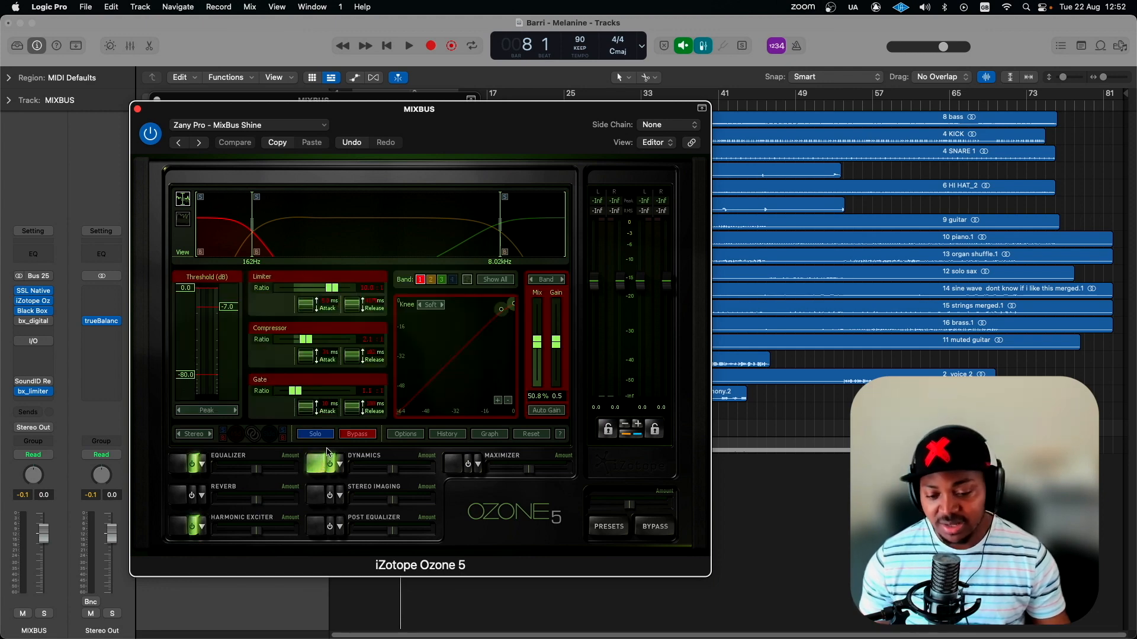
pyautogui.click(430, 247)
pyautogui.click(525, 240)
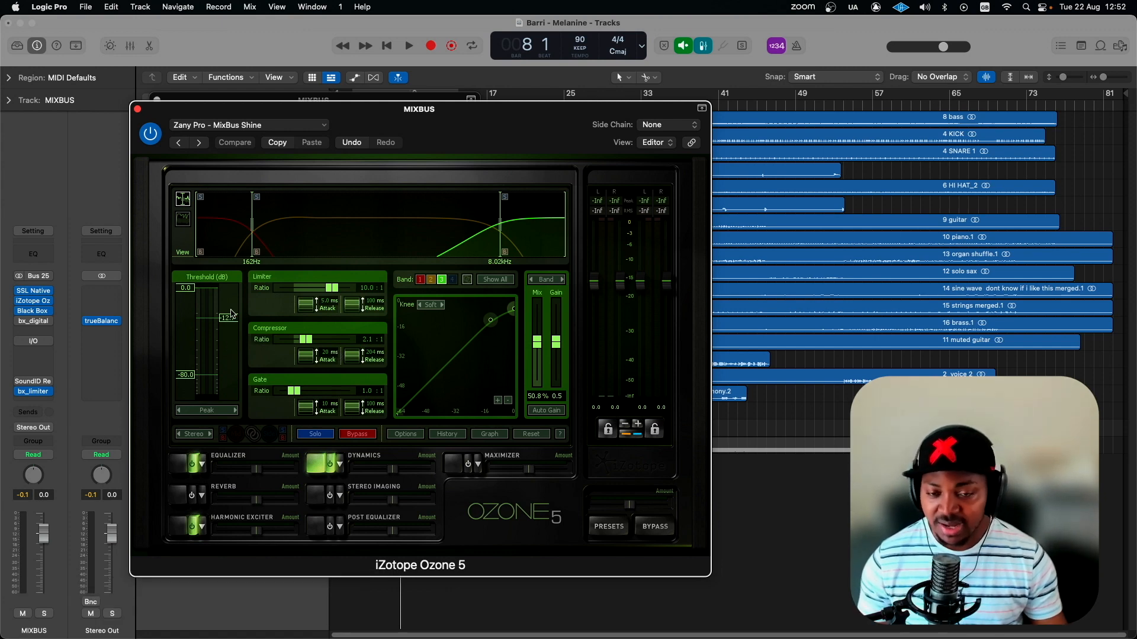
pyautogui.click(137, 109)
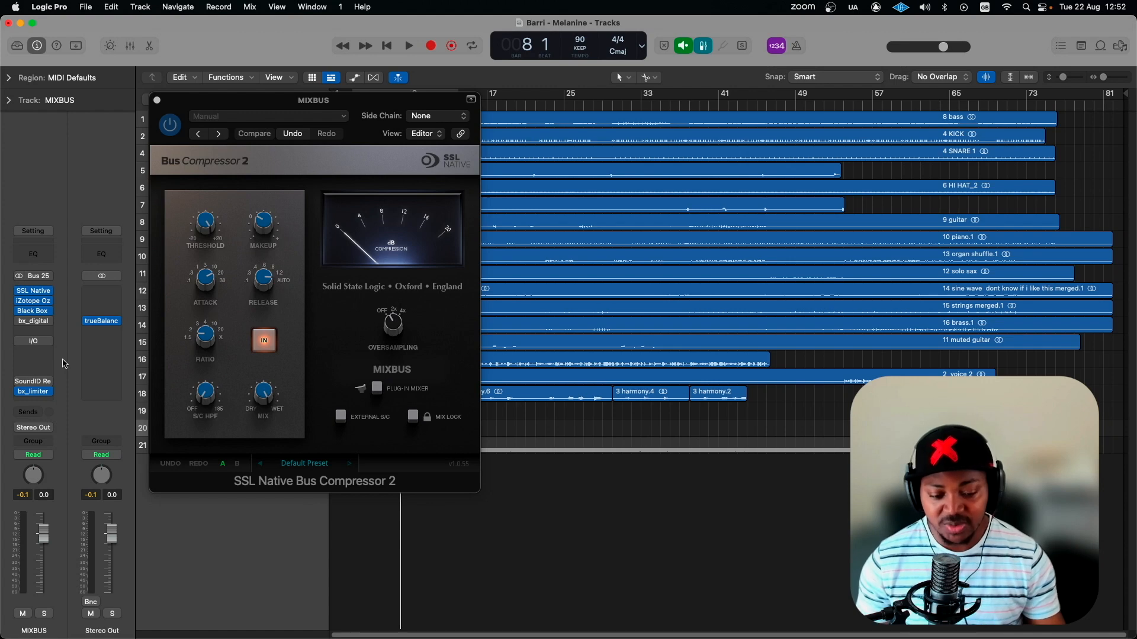
# Open the I/O and bx_digital V3 plug-ins on MIXBUS, inspect the bx_digital V3 settings, and close bx_digital V3
pyautogui.click(35, 342)
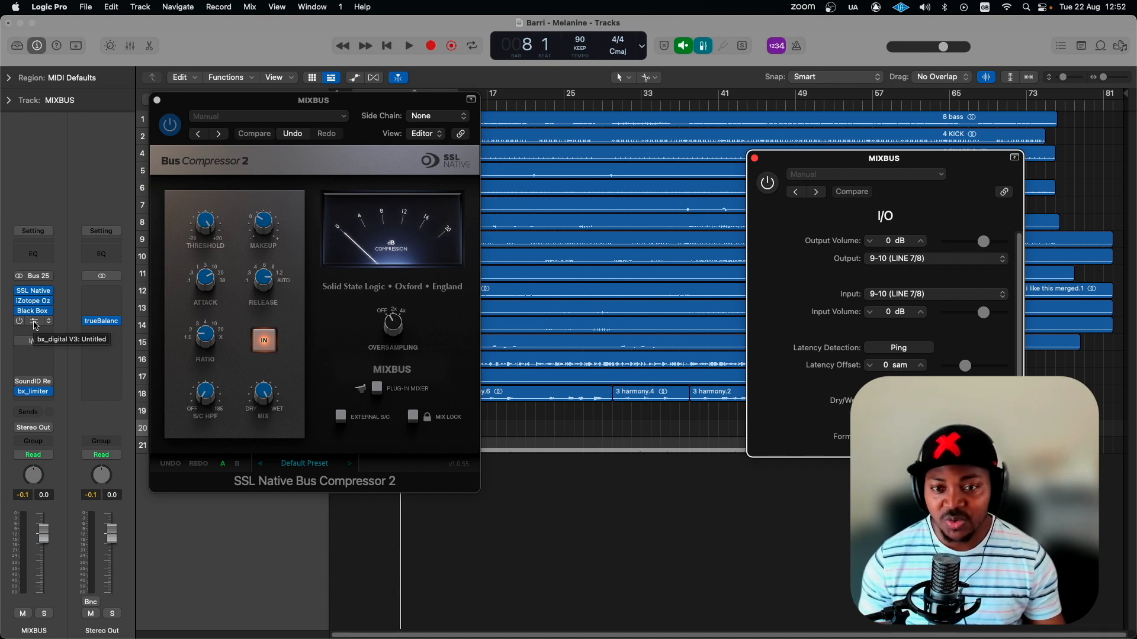
pyautogui.click(34, 321)
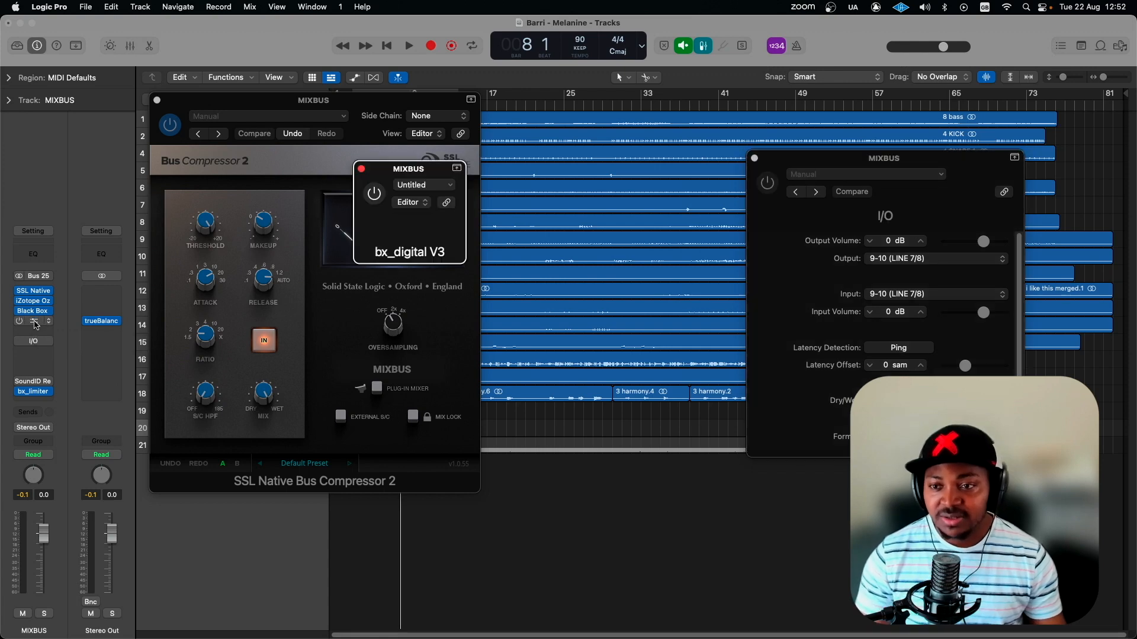
pyautogui.moveTo(734, 210); pyautogui.dragTo(582, 180)
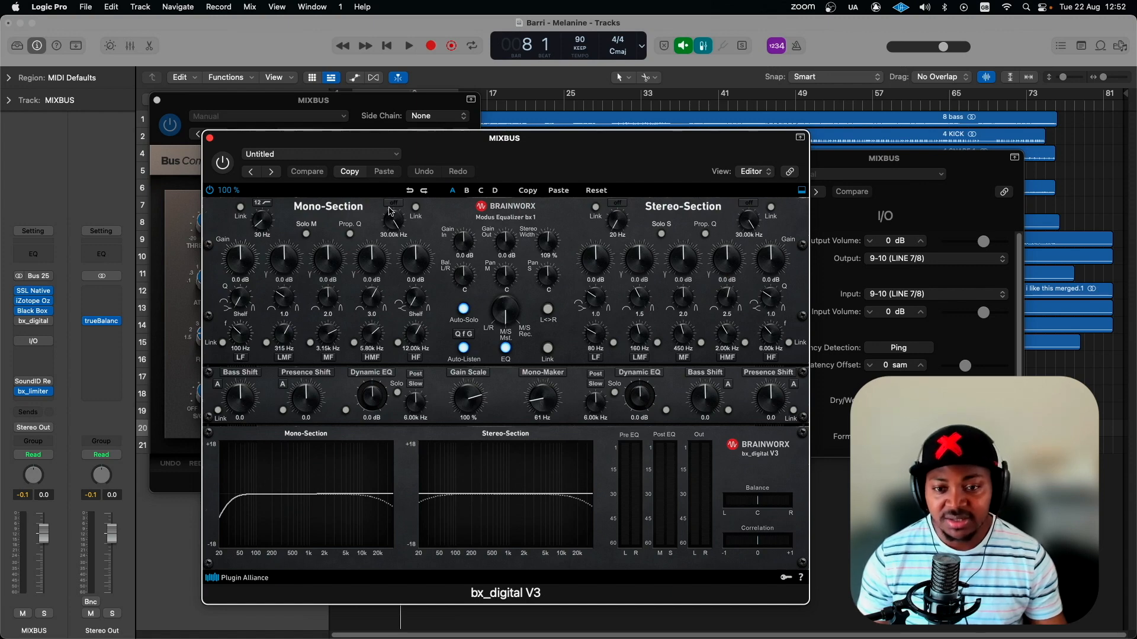
pyautogui.click(210, 139)
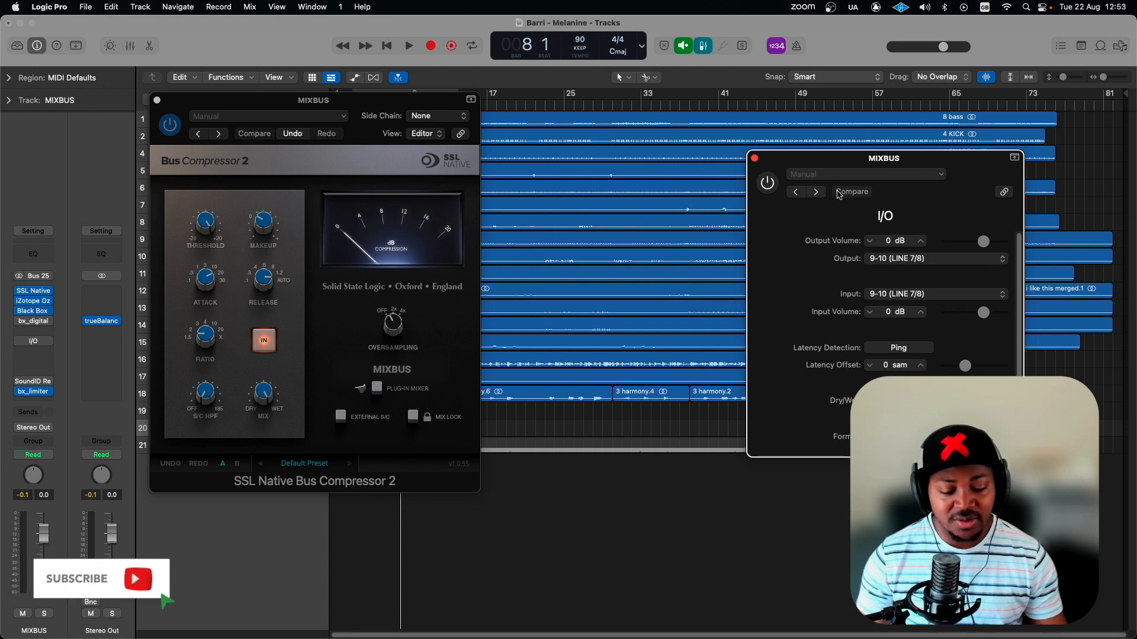
# Play the song with the Bus Compressor's compression meter in view and close the I/O window
pyautogui.moveTo(873, 161); pyautogui.dragTo(814, 170)
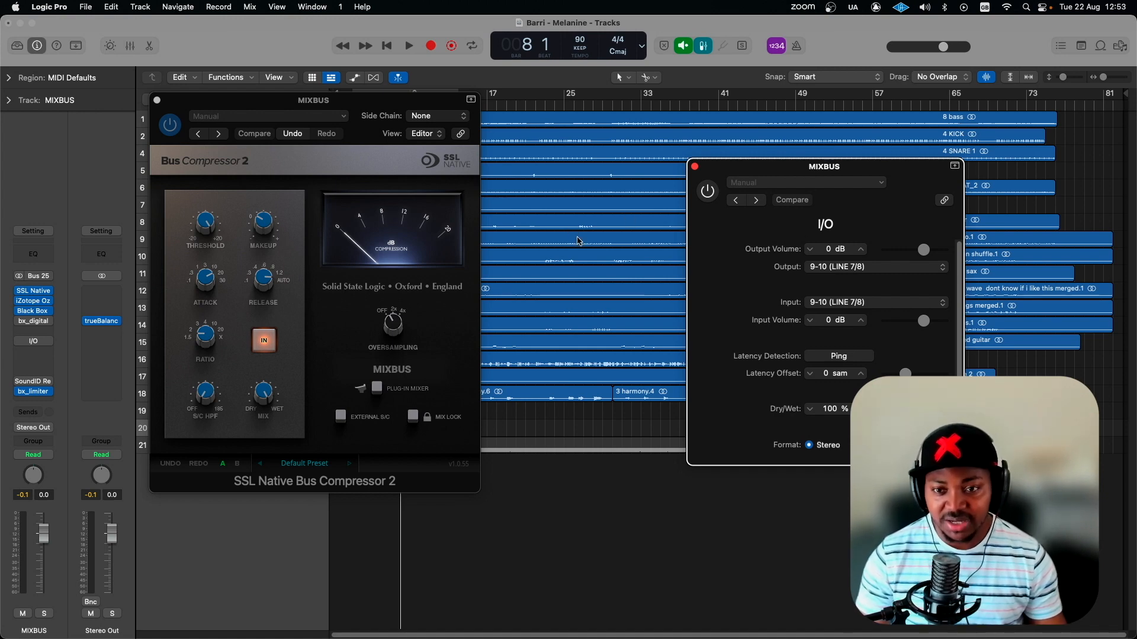
pyautogui.moveTo(275, 104); pyautogui.dragTo(247, 136)
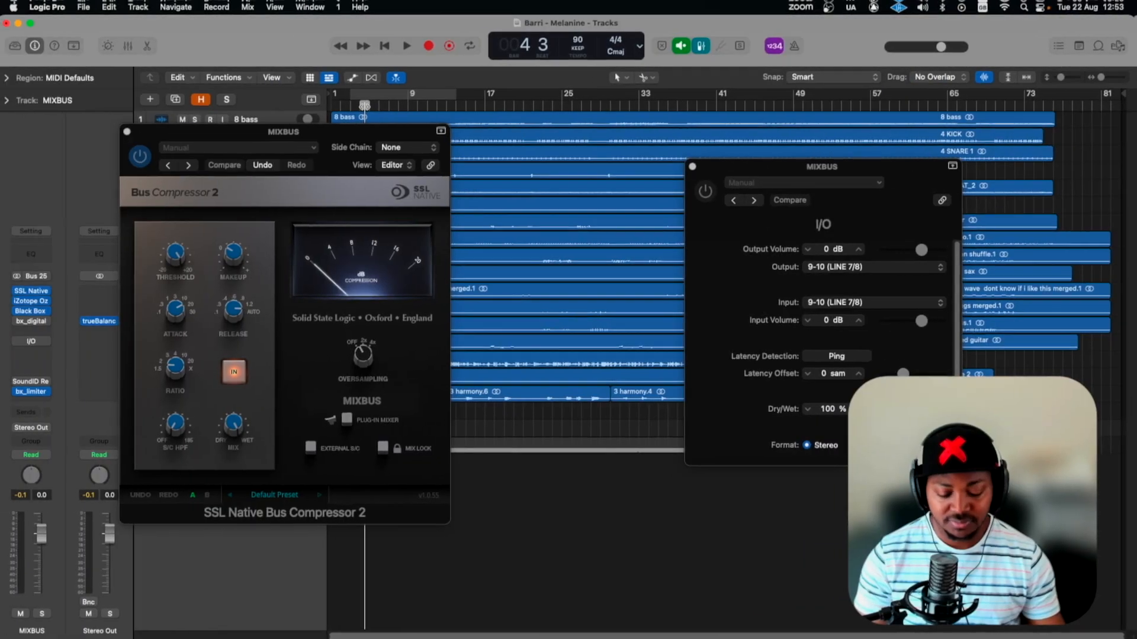
pyautogui.press('space')
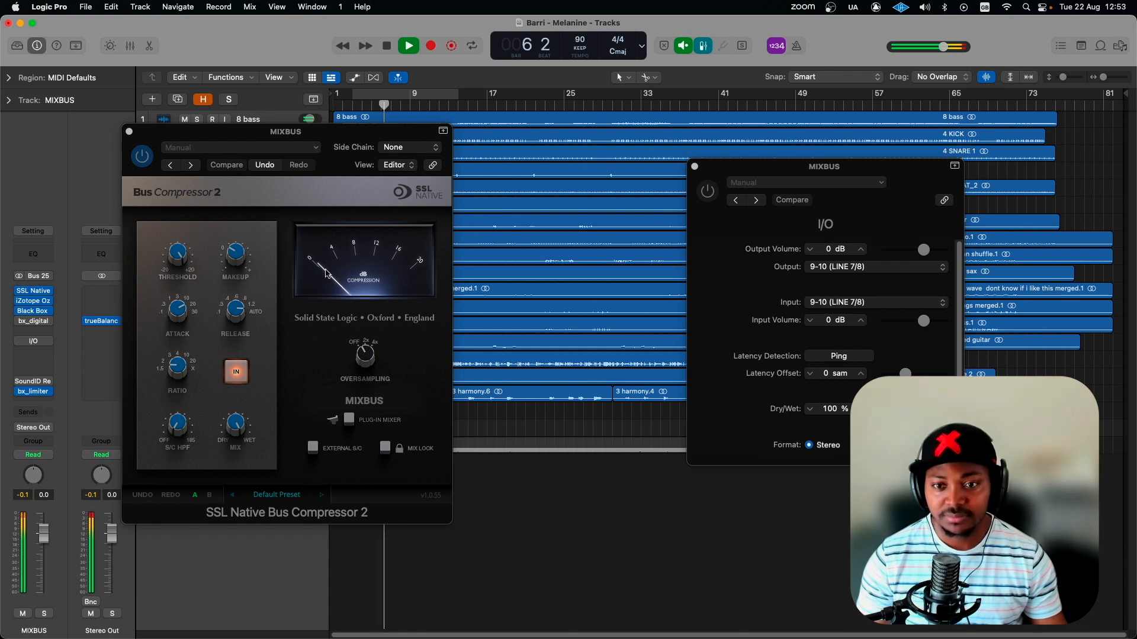
pyautogui.moveTo(305, 133); pyautogui.dragTo(285, 110)
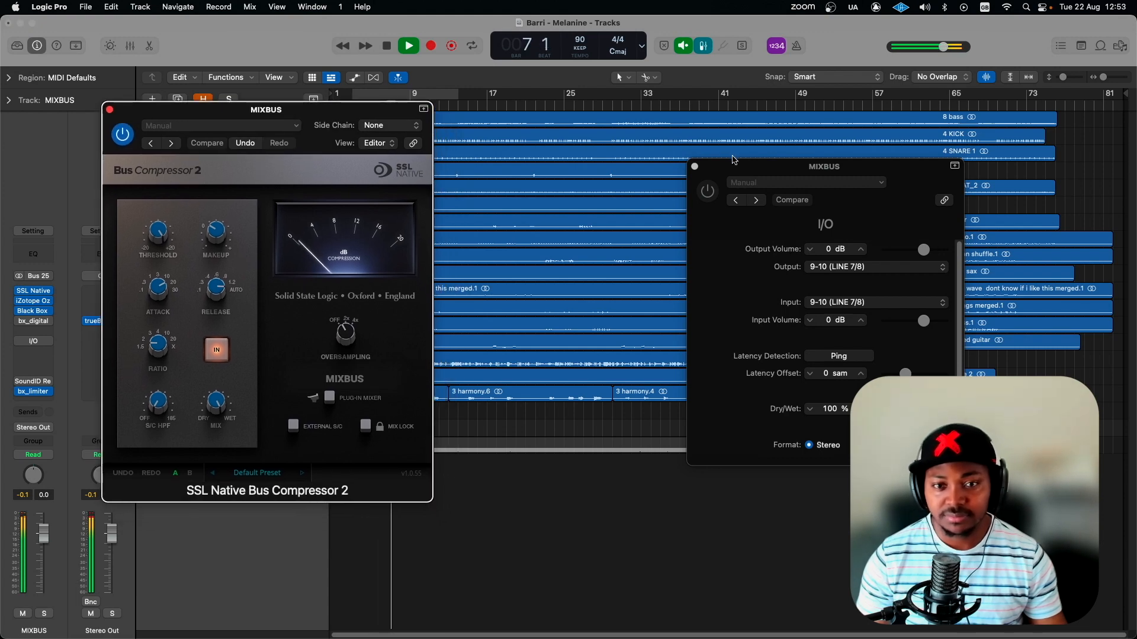
pyautogui.click(695, 166)
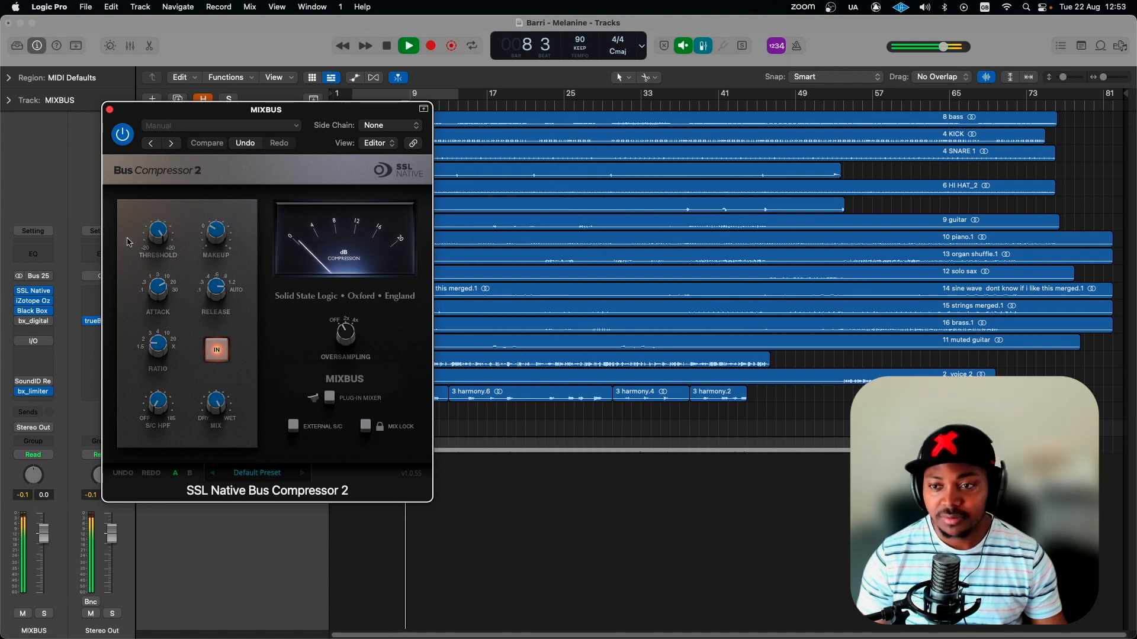
# Set the Bus Compressor's threshold to 18.0 dB and compare the mix with the compressor bypassed and re-enabled
pyautogui.moveTo(150, 230)
pyautogui.moveTo(149, 230); pyautogui.dragTo(164, 272)
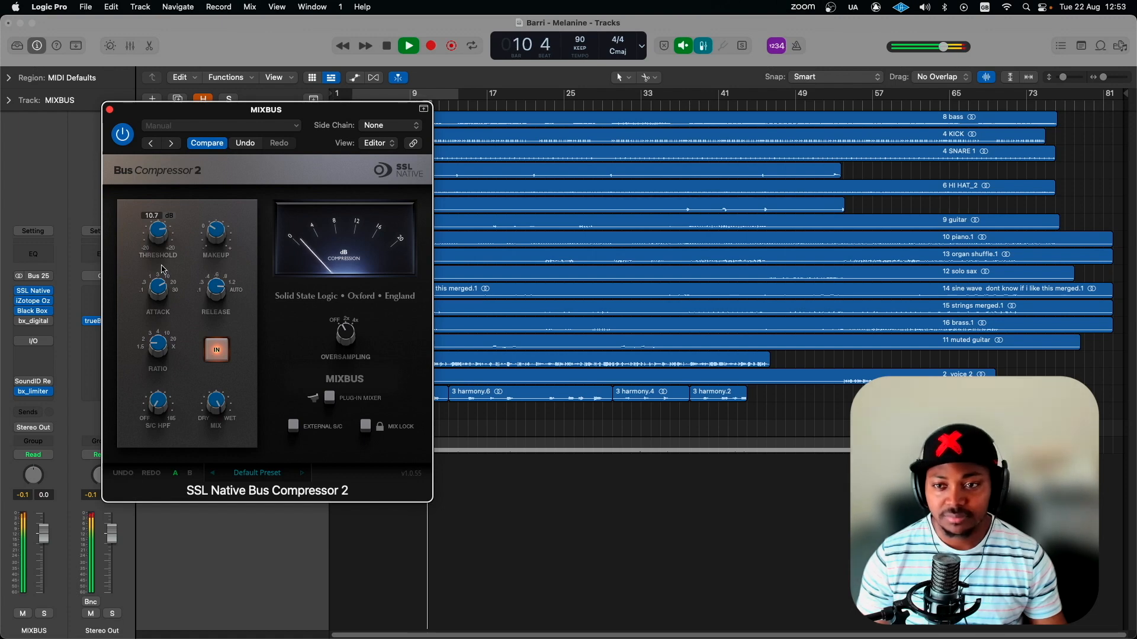
pyautogui.moveTo(164, 272); pyautogui.dragTo(163, 242)
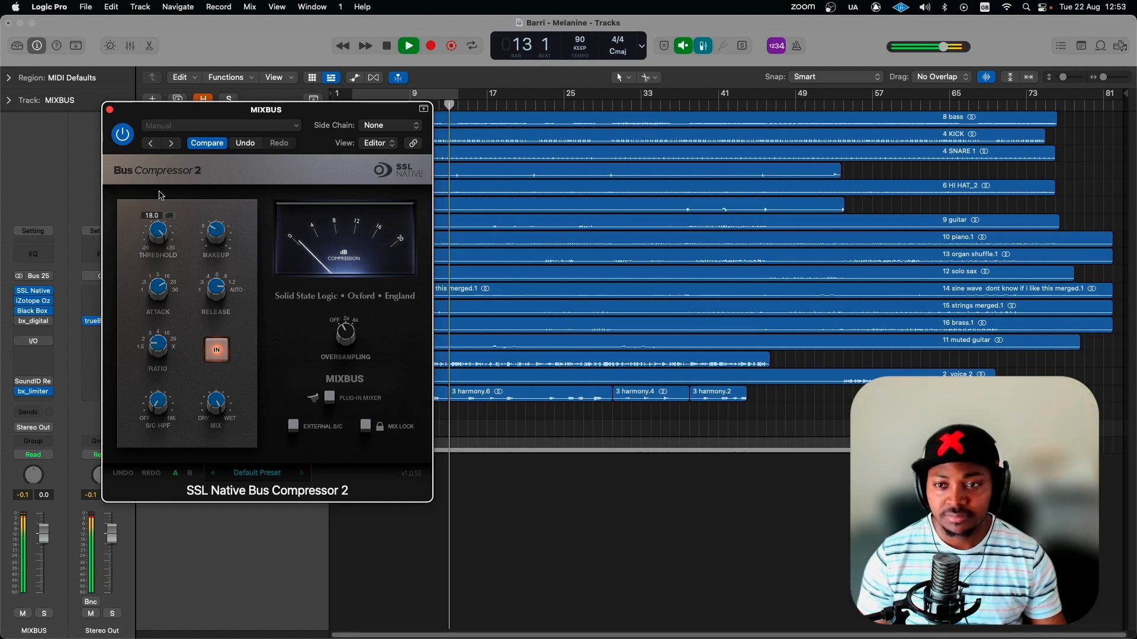
pyautogui.click(122, 137)
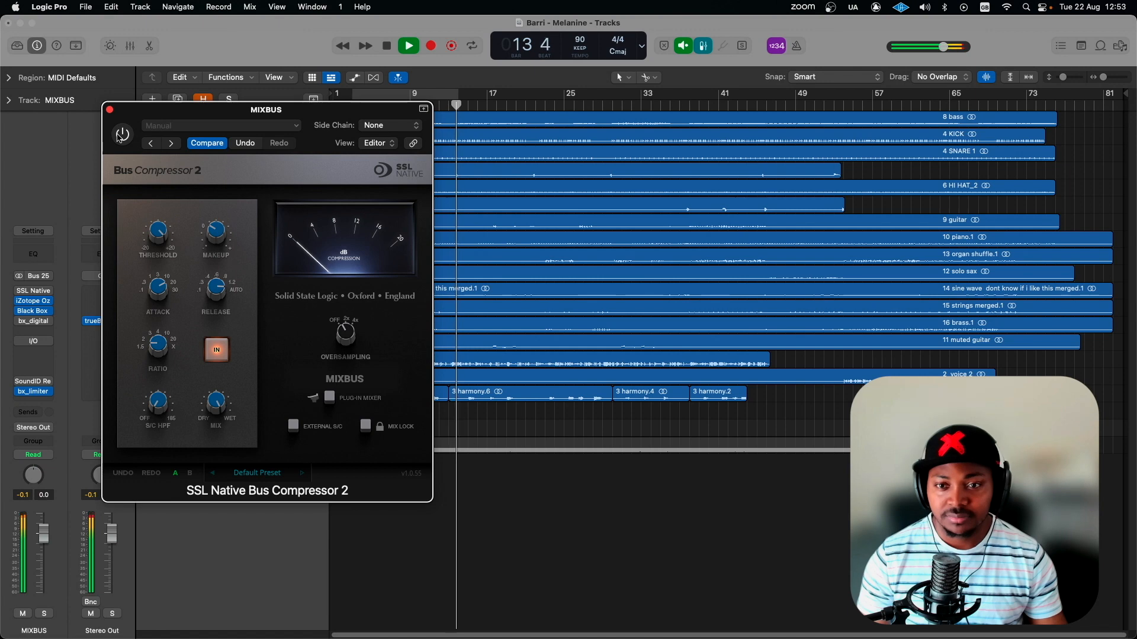
pyautogui.click(121, 137)
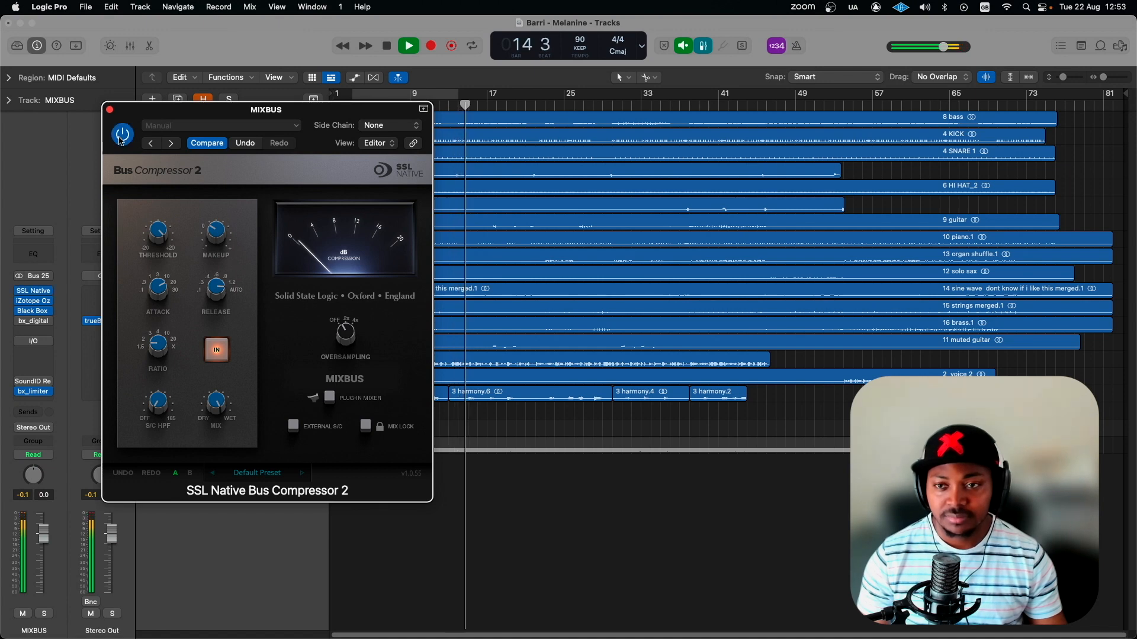
# Bypass the Bus Compressor, Ozone 5 and HG-2 on MIXBUS to hear the unprocessed mix, and stop playback
pyautogui.click(20, 302)
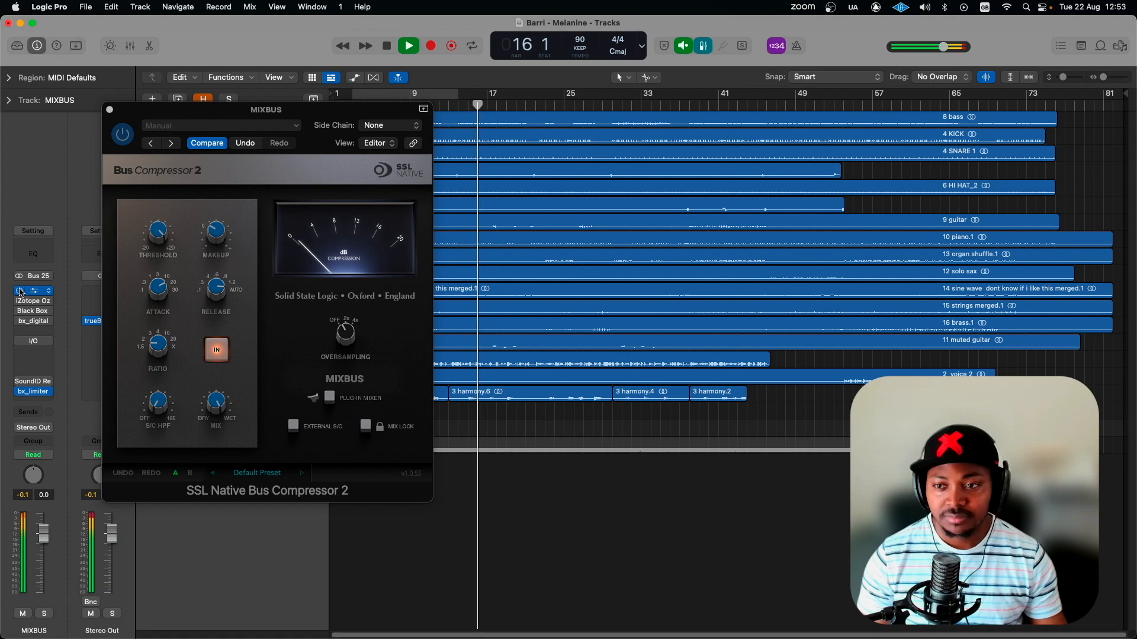
pyautogui.click(19, 290)
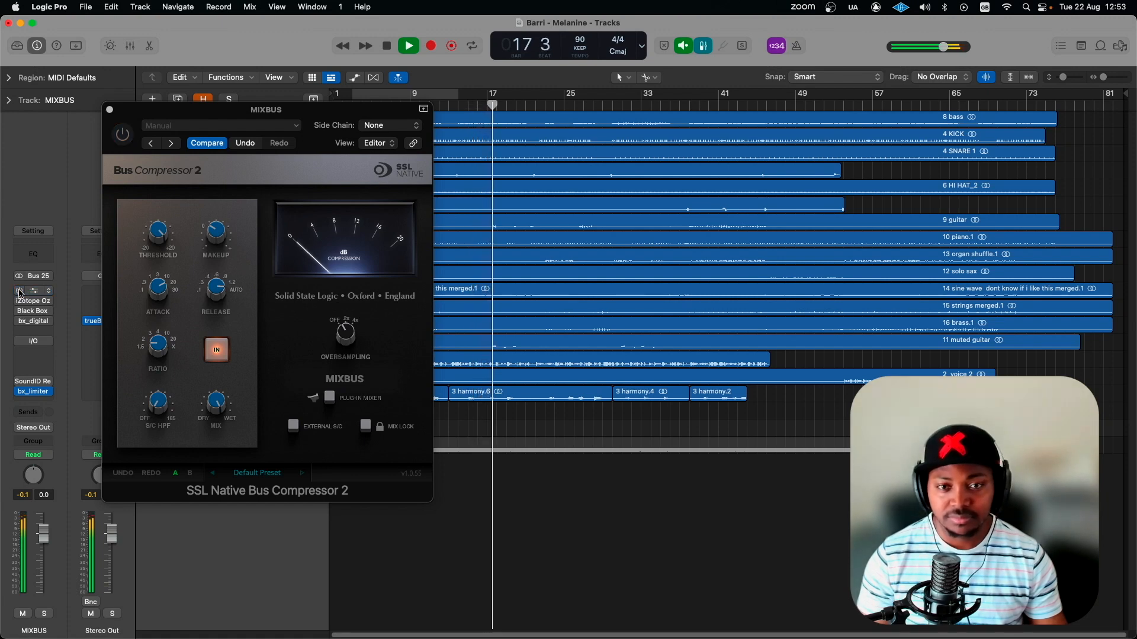
pyautogui.press('space')
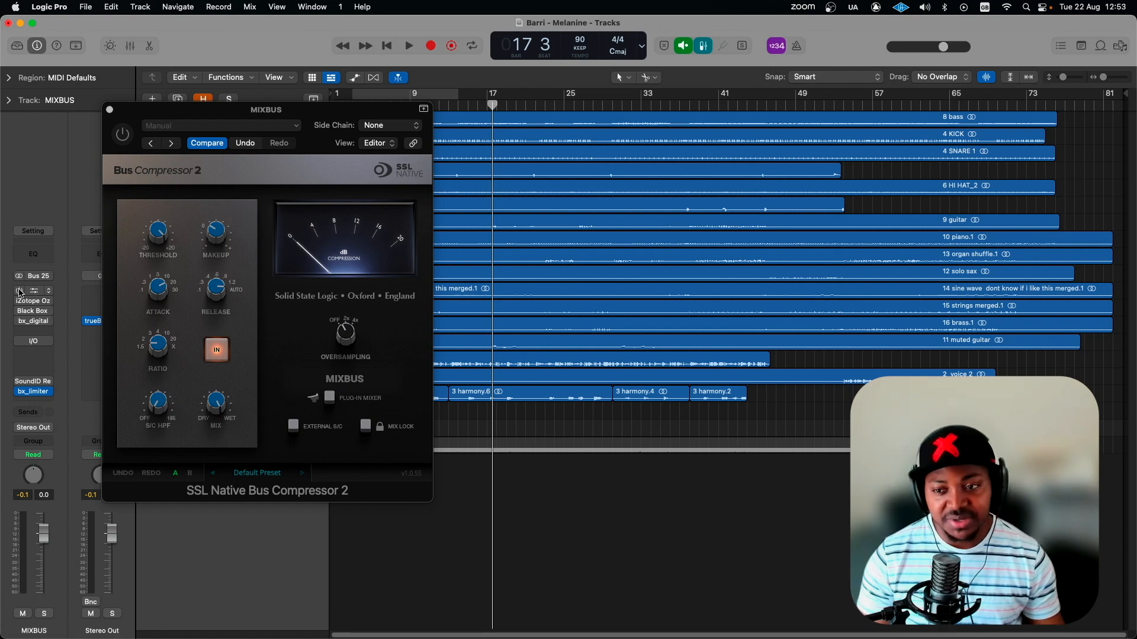
# Enable the Bus Compressor, Ozone 5, HG-2 and bx_digital V3 on MIXBUS, listening to the mix with the chain active
pyautogui.click(19, 292)
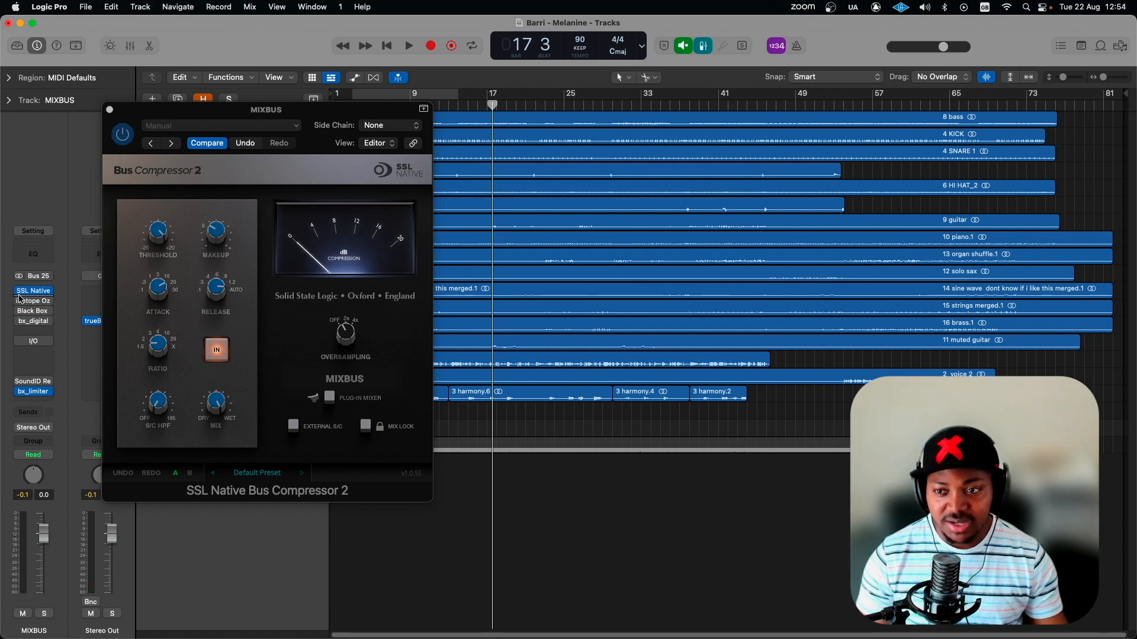
pyautogui.press('space')
pyautogui.click(19, 291)
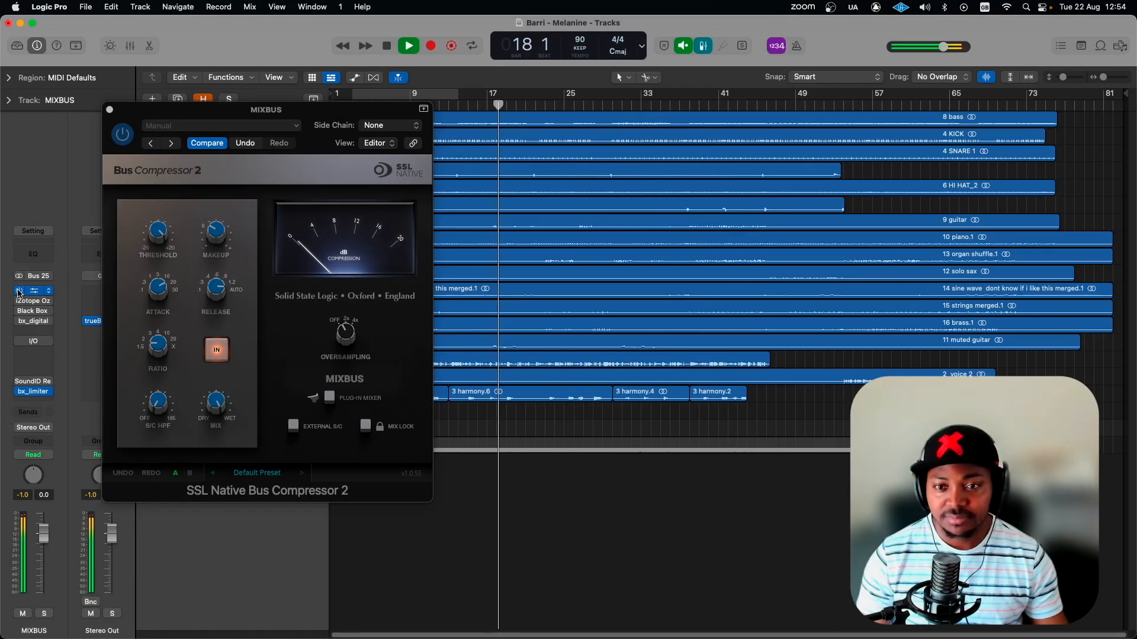
pyautogui.click(19, 292)
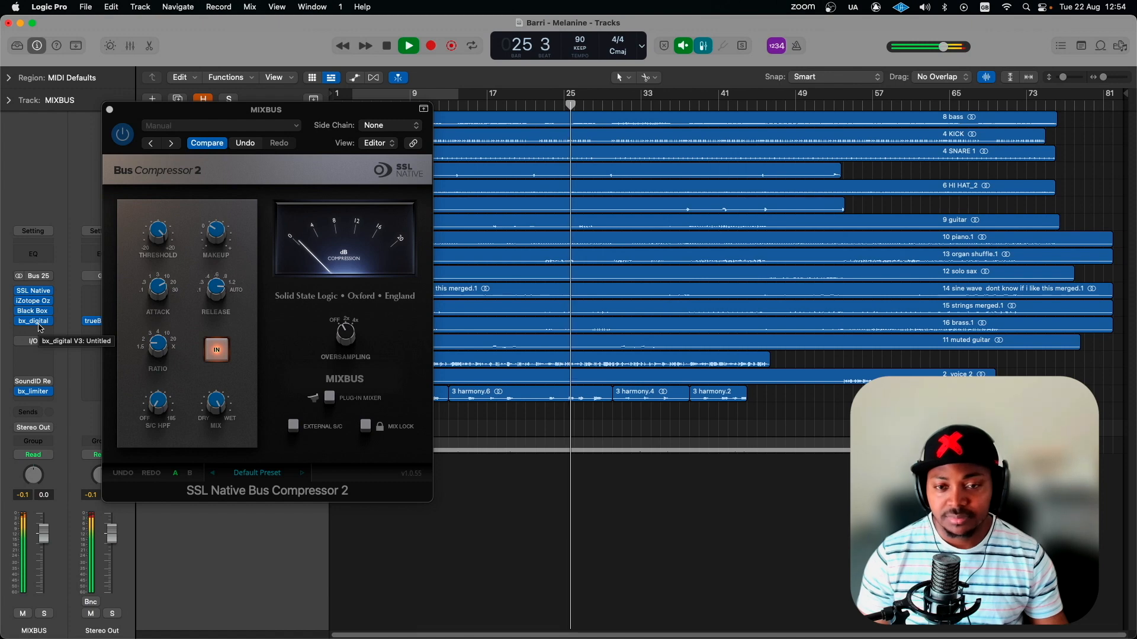
pyautogui.press('space')
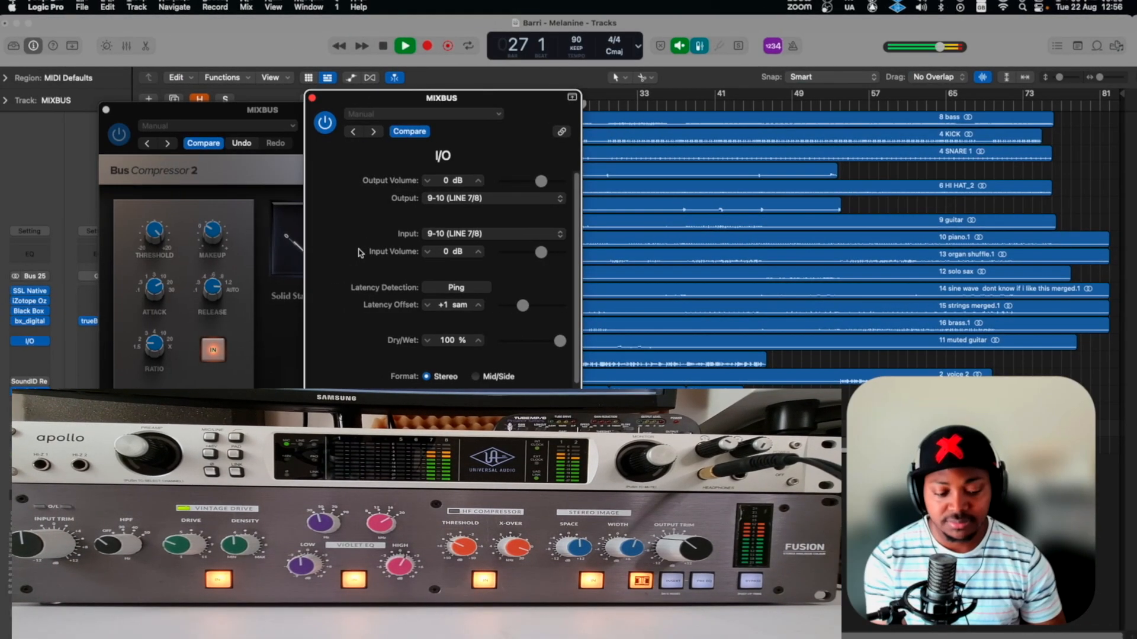
# Compare the playing mix with the MIXBUS I/O insert bypassed and re-enabled, stop playback, and close the I/O window
pyautogui.press('space')
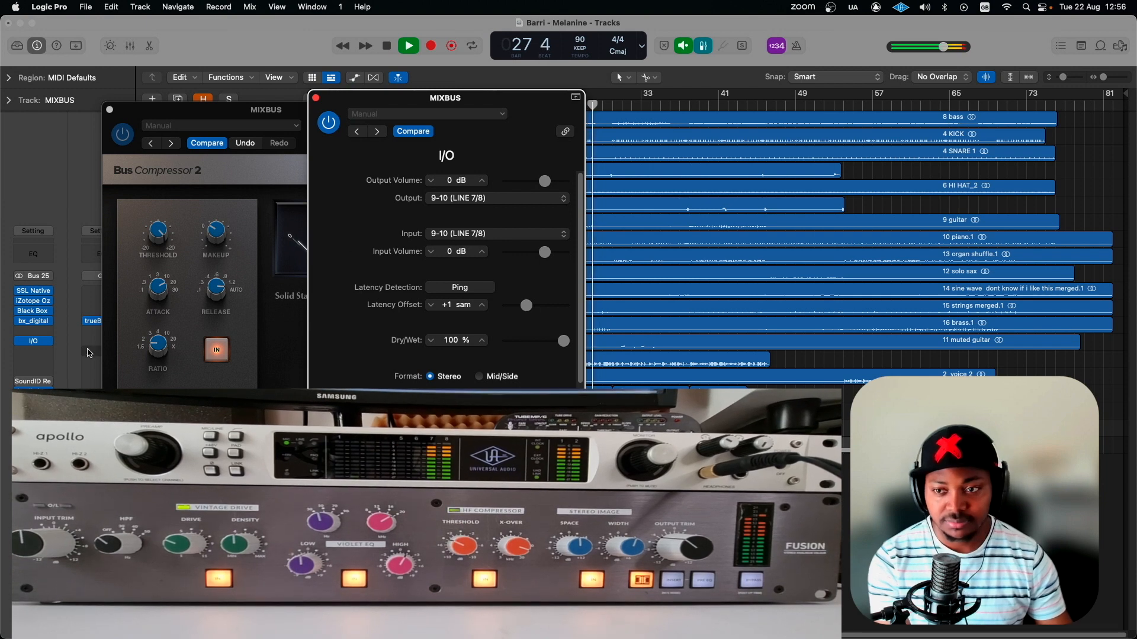
pyautogui.click(19, 342)
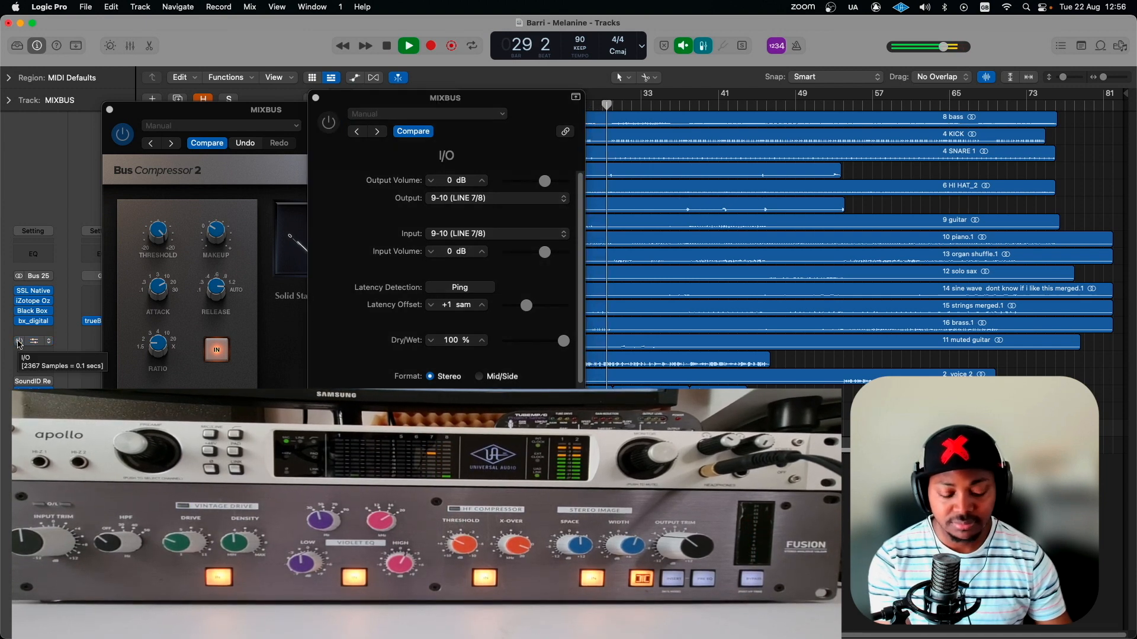
pyautogui.click(19, 342)
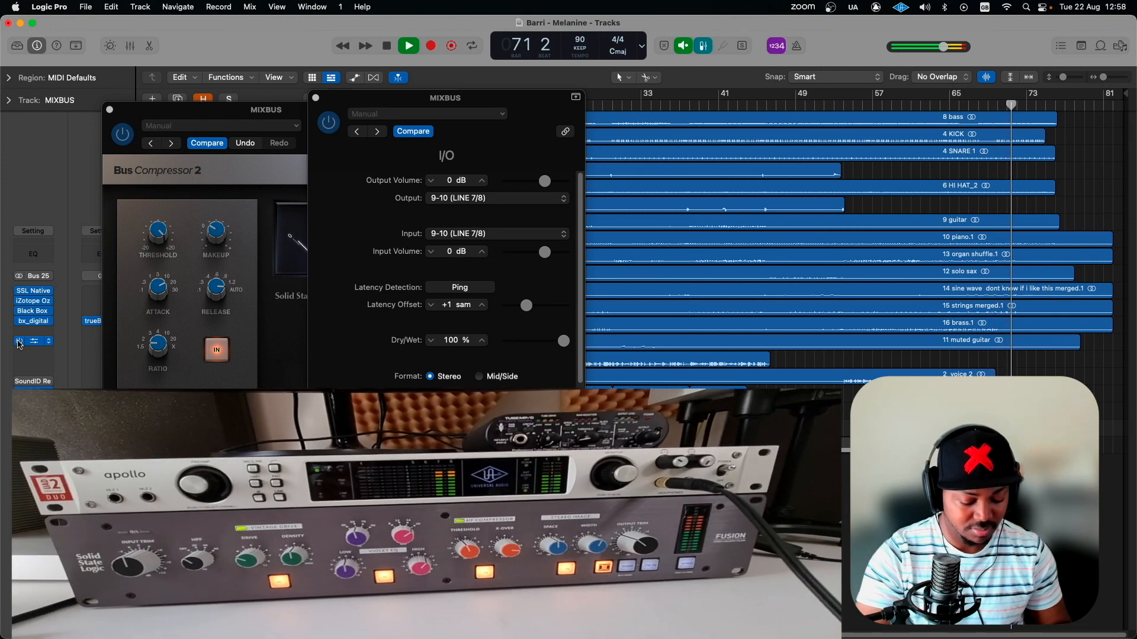
pyautogui.press('space')
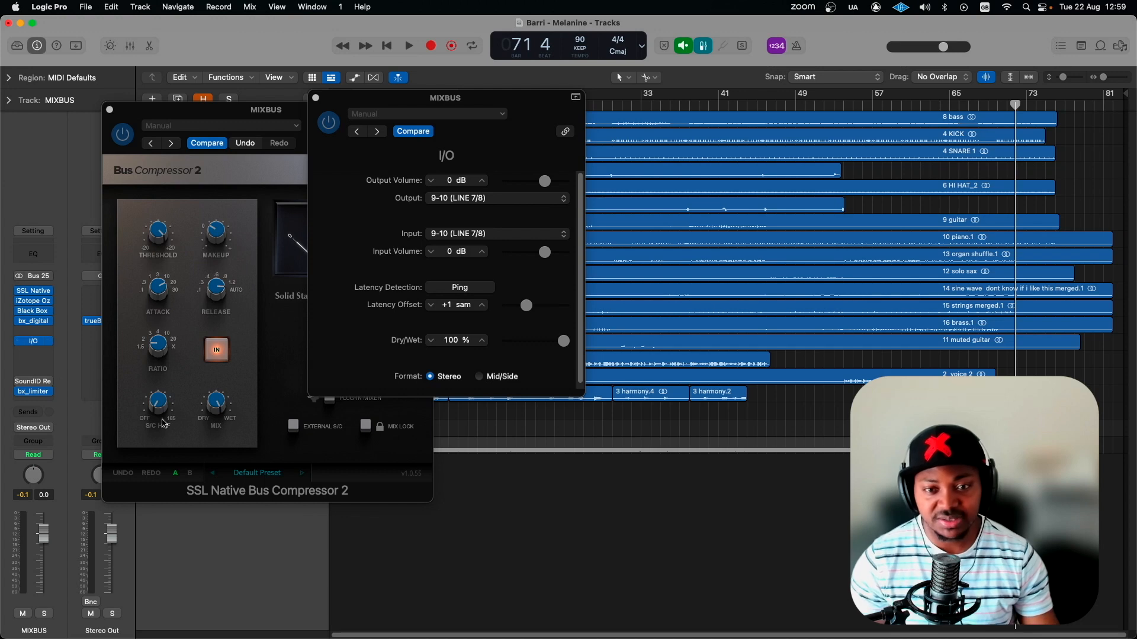
pyautogui.click(317, 99)
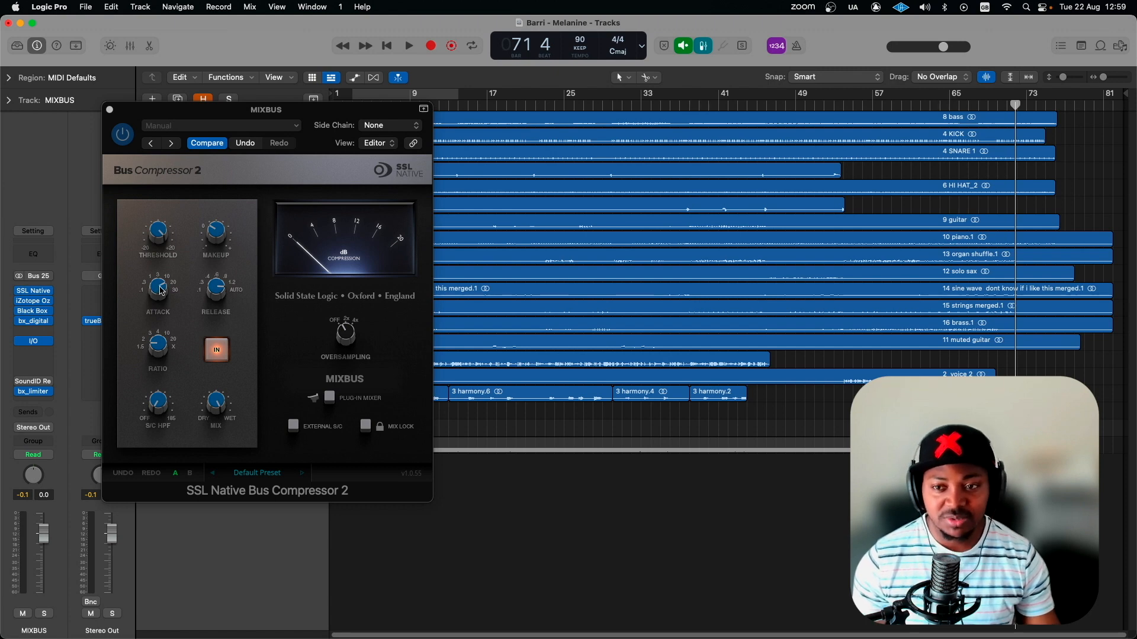
pyautogui.moveTo(304, 115); pyautogui.dragTo(278, 122)
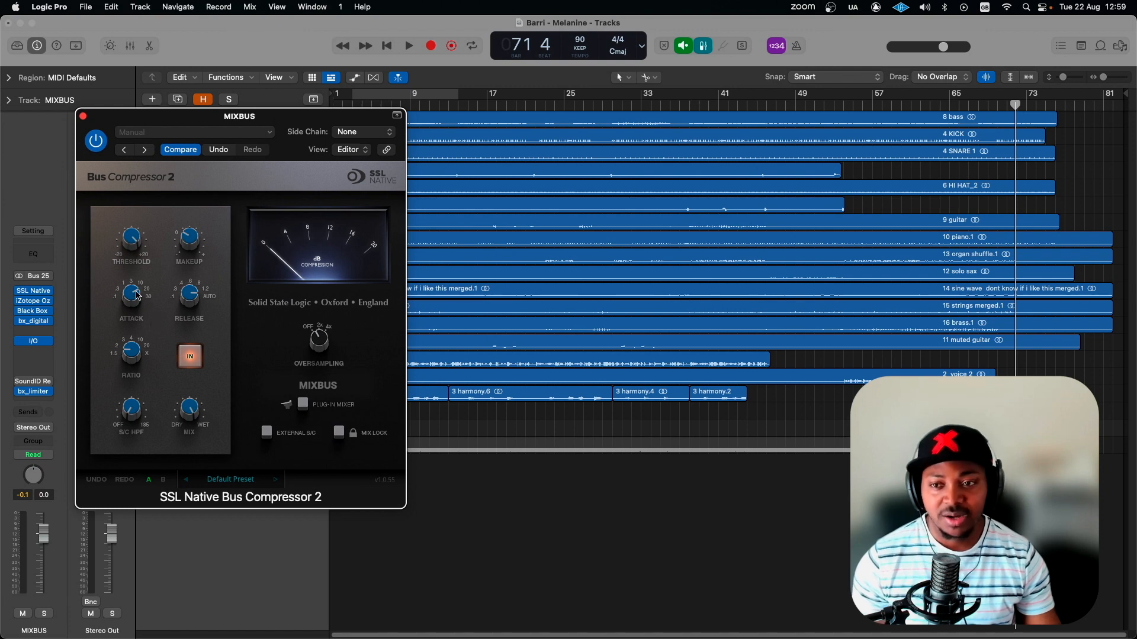